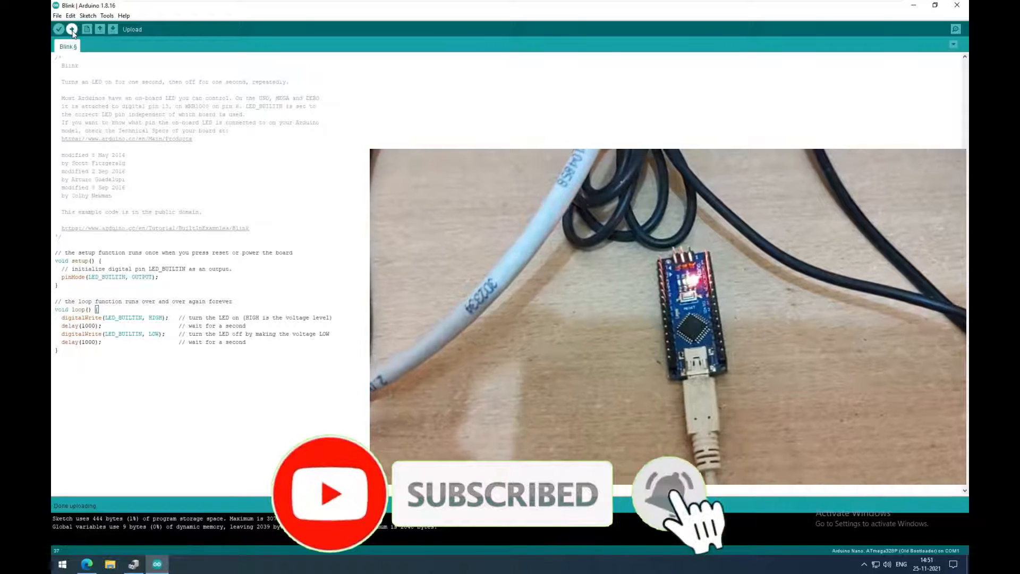
- Upload the Blink sketch to the connected Arduino Nano board
{"action": "left_click", "coordinate": [72, 30]}
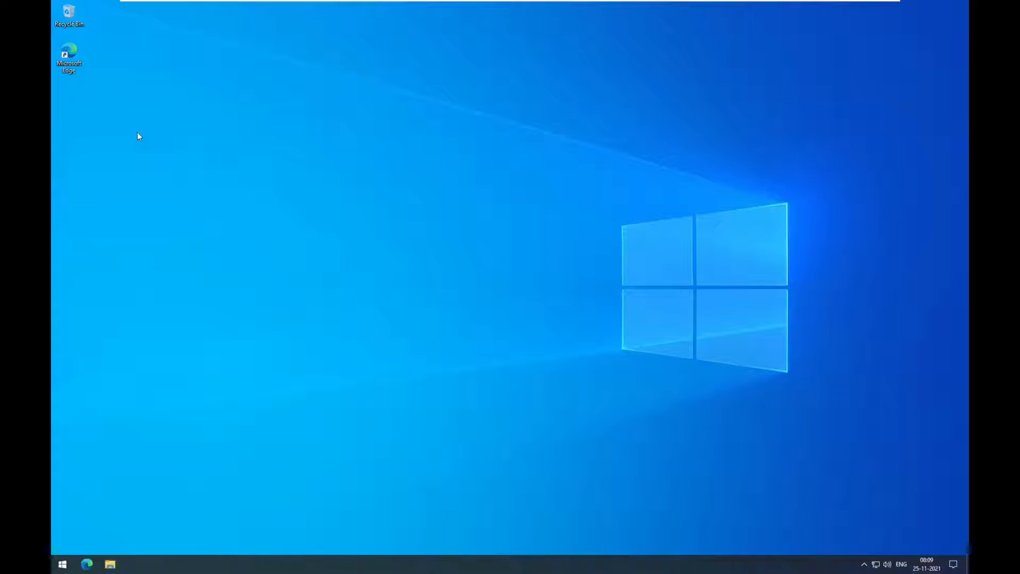
- Open Microsoft Edge and search Google for "arduino"
{"action": "double_click", "coordinate": [75, 56]}
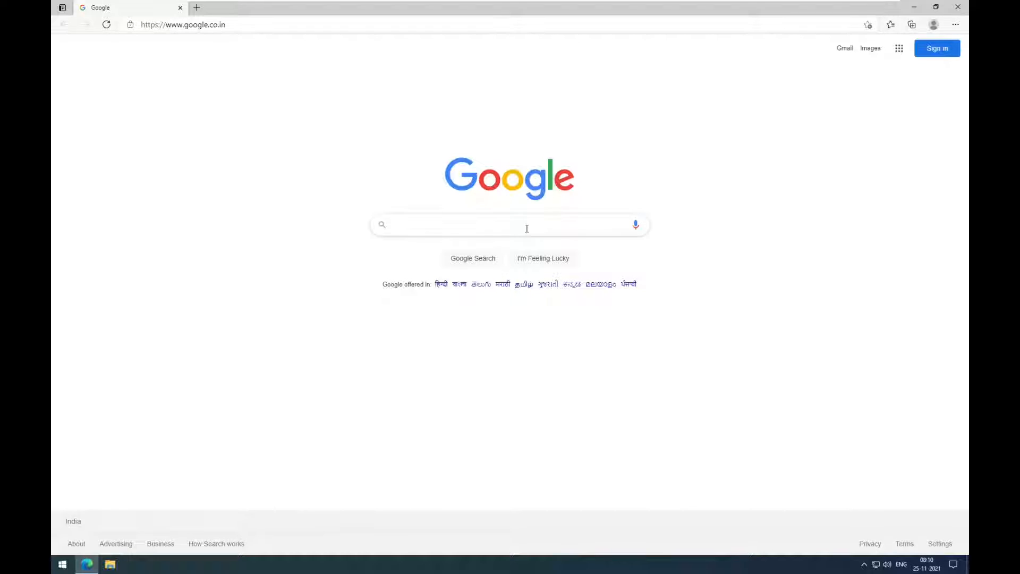
{"action": "left_click", "coordinate": [527, 229]}
{"action": "type", "text": "a"}
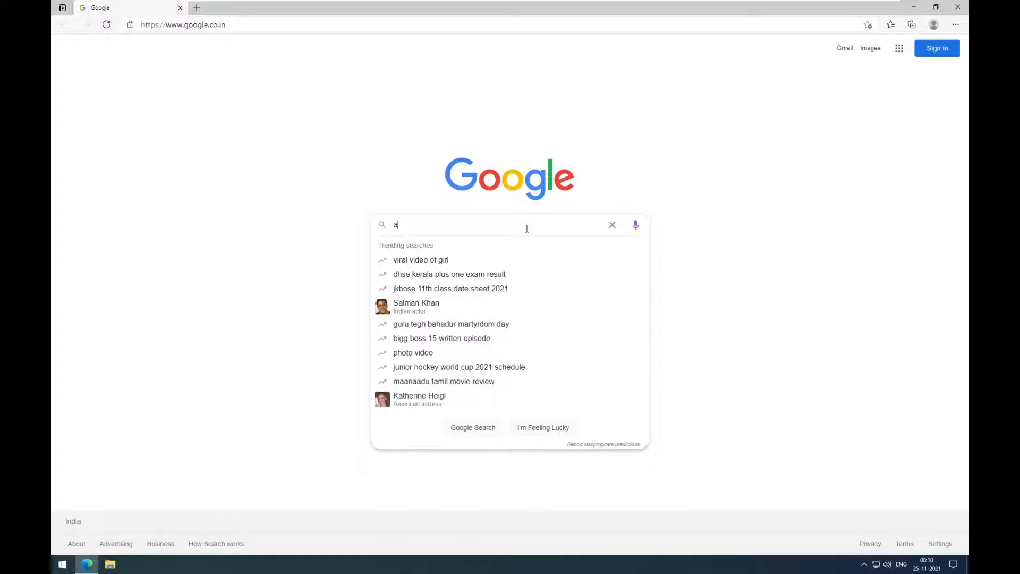
{"action": "type", "text": "rduino"}
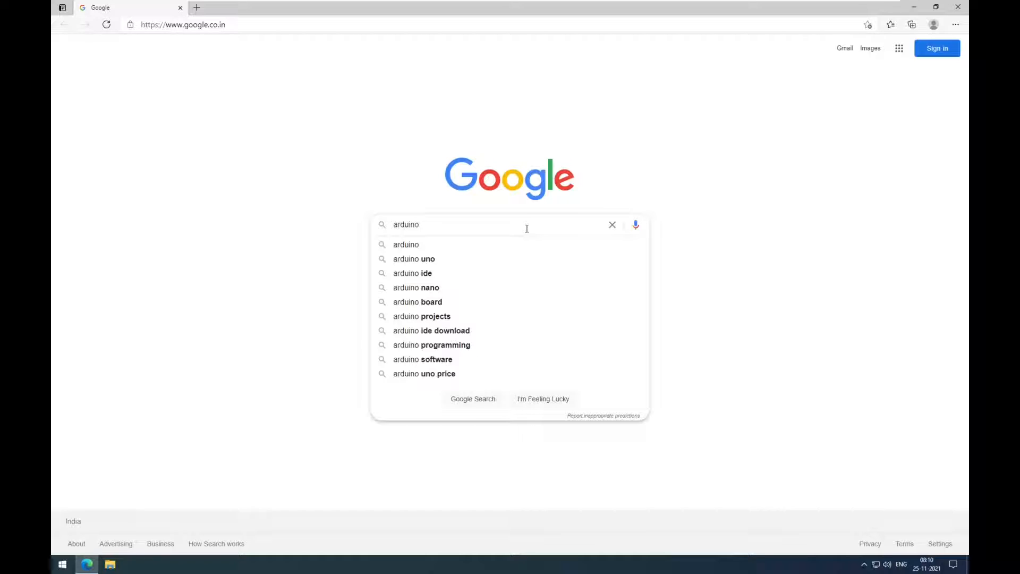
{"action": "key", "text": "Return"}
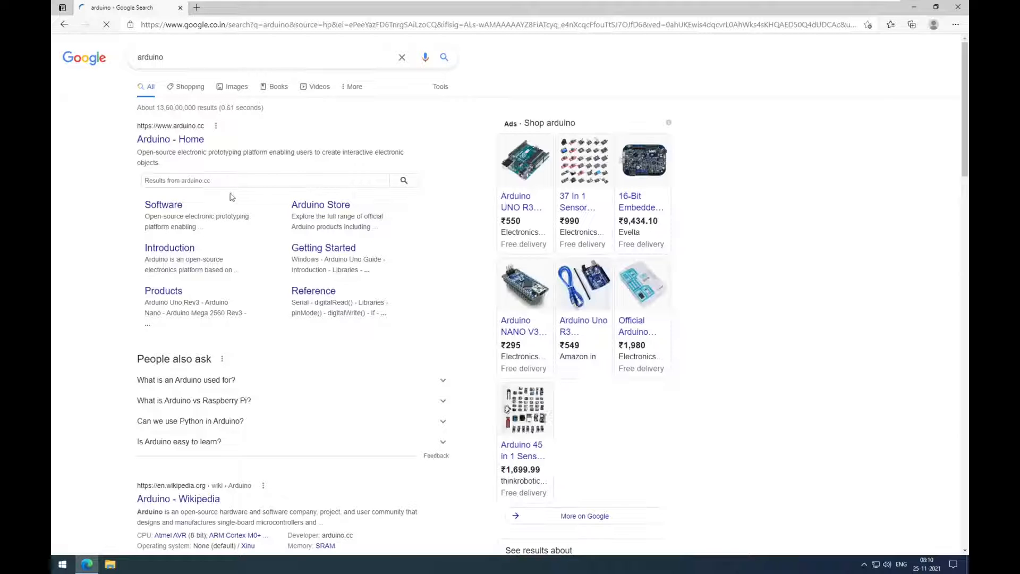
- Go to the official Arduino site's software downloads page and locate the Arduino IDE 1.8.16 entry
{"action": "left_click", "coordinate": [181, 142]}
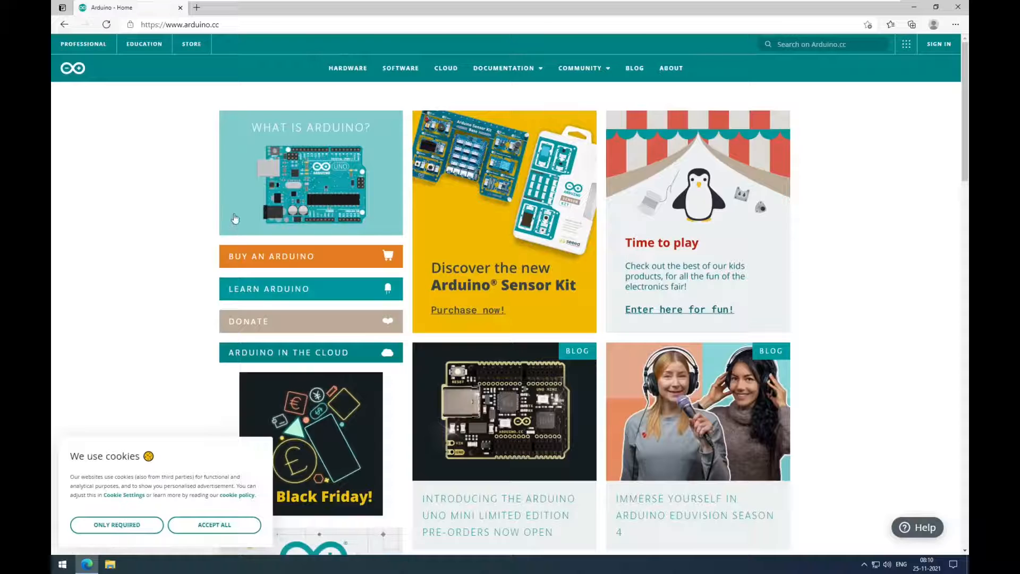
{"action": "left_click", "coordinate": [402, 69]}
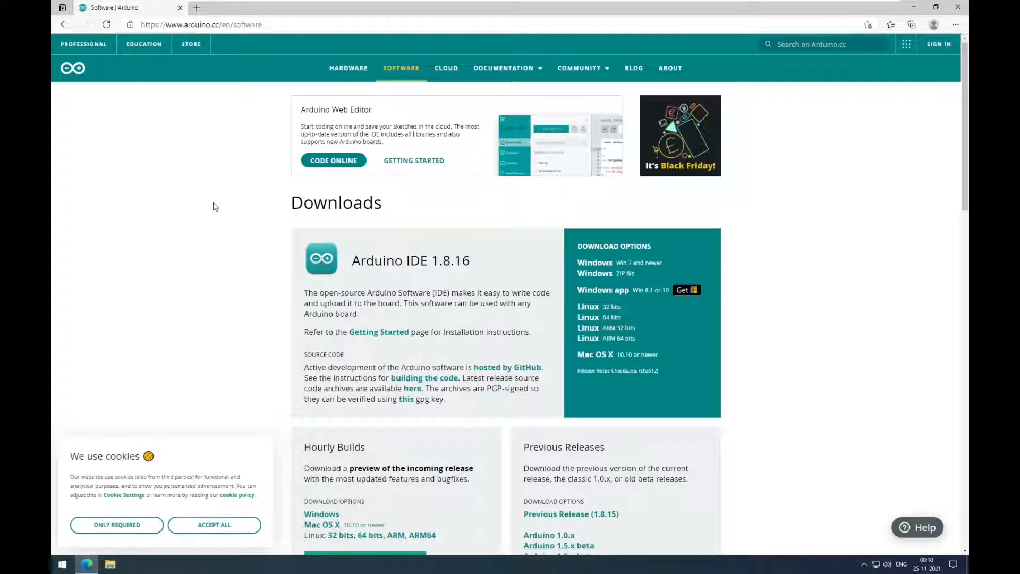
{"action": "left_click_drag", "start_coordinate": [356, 259], "coordinate": [478, 263]}
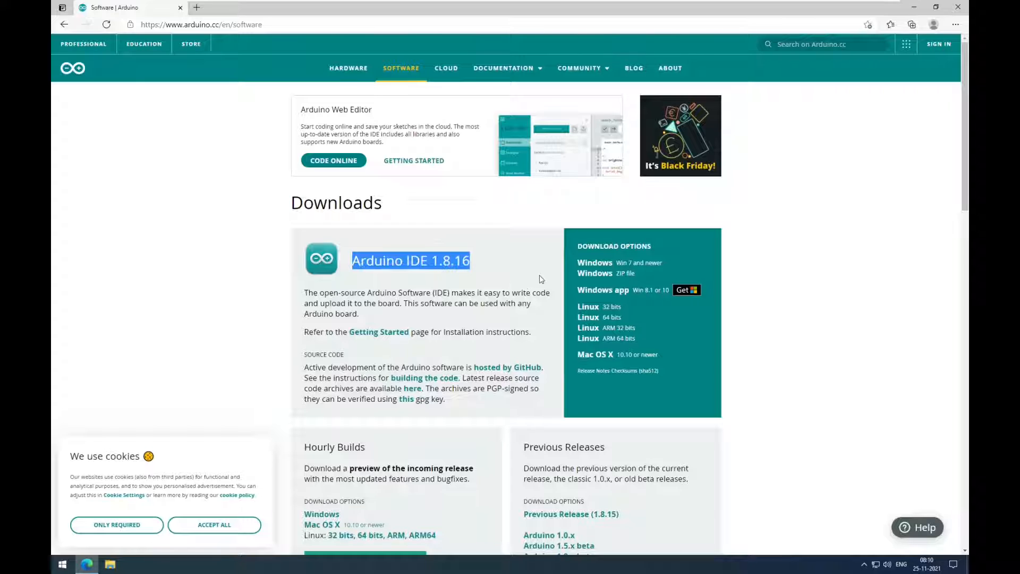
{"action": "left_click", "coordinate": [505, 263]}
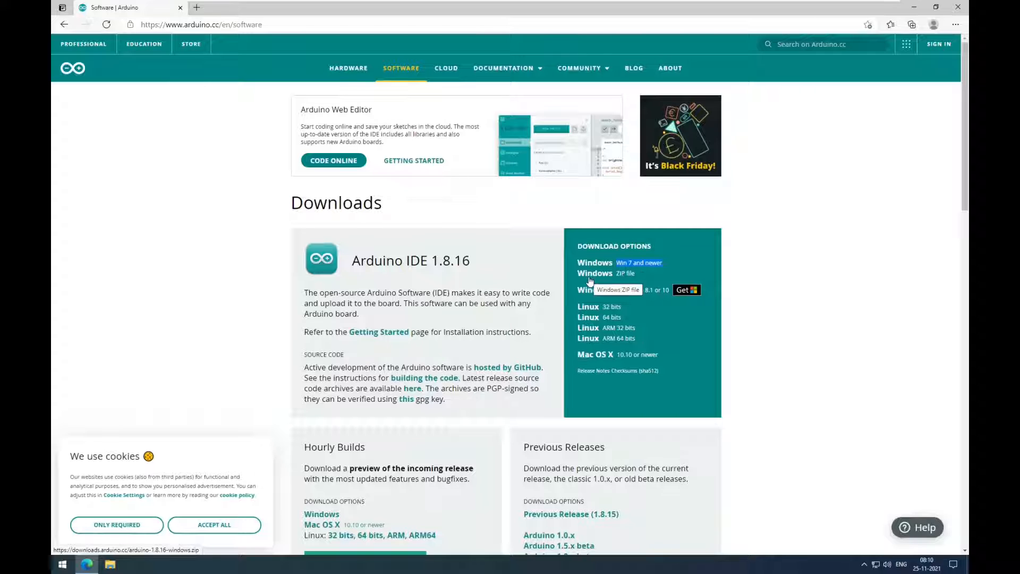
- Download the Arduino IDE 1.8.16 installer for Windows 7 and newer without donating, and show the full downloads list
{"action": "left_click", "coordinate": [652, 266]}
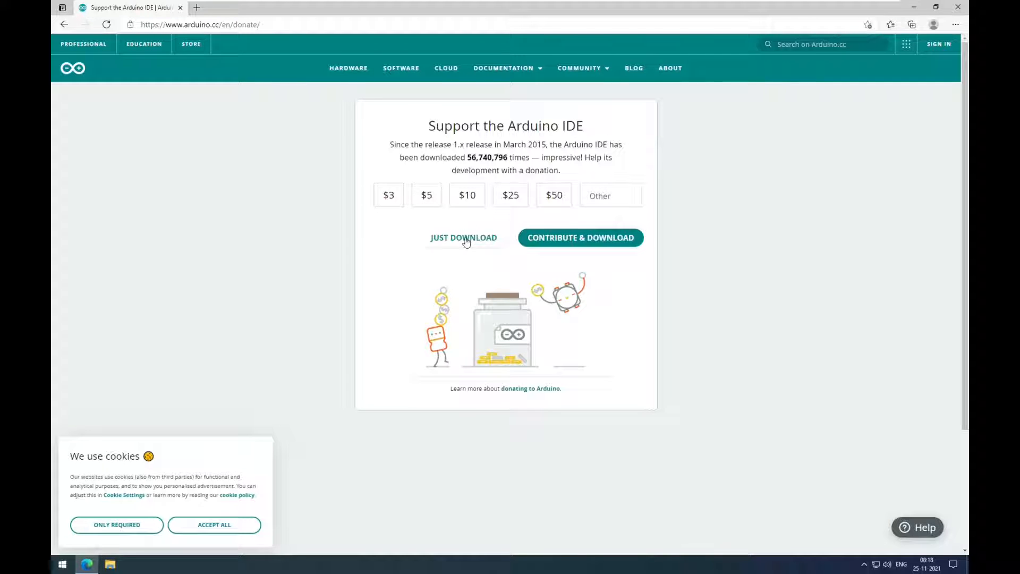
{"action": "left_click", "coordinate": [466, 239]}
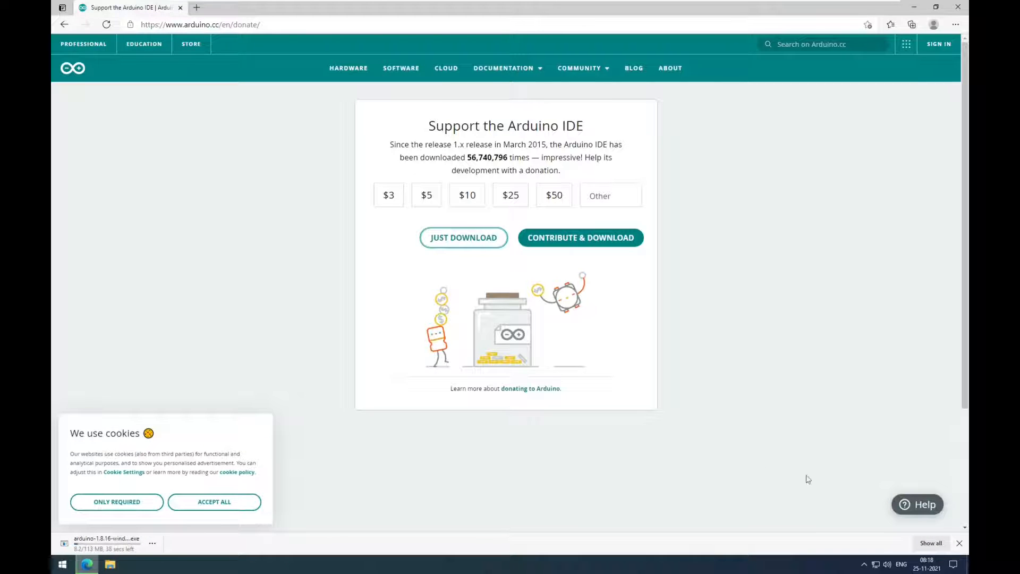
{"action": "left_click", "coordinate": [930, 544]}
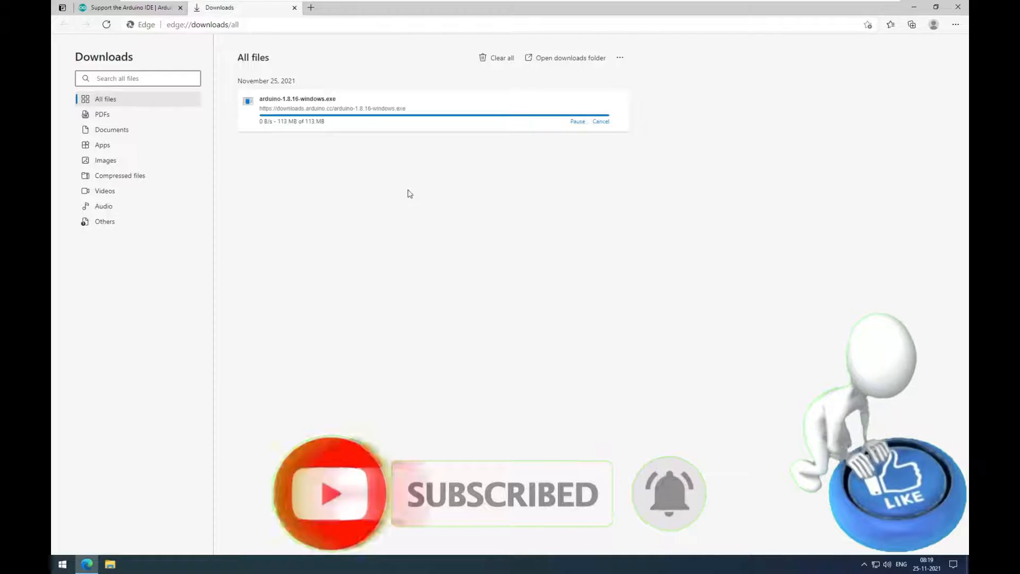
- Run the downloaded arduino-1.8.16-windows installer from its folder and allow it to make changes to the device
{"action": "left_click", "coordinate": [275, 121]}
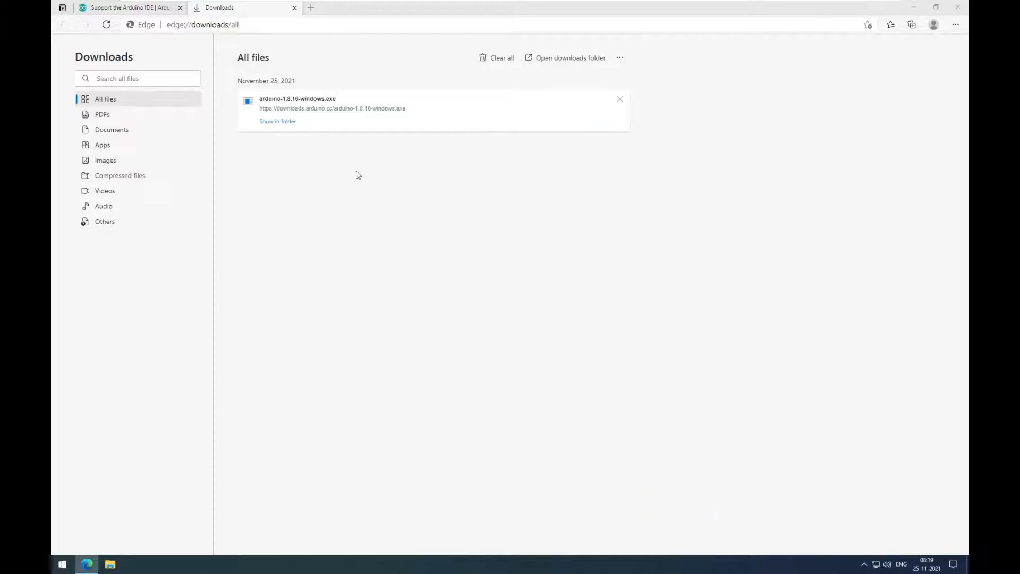
{"action": "double_click", "coordinate": [372, 210]}
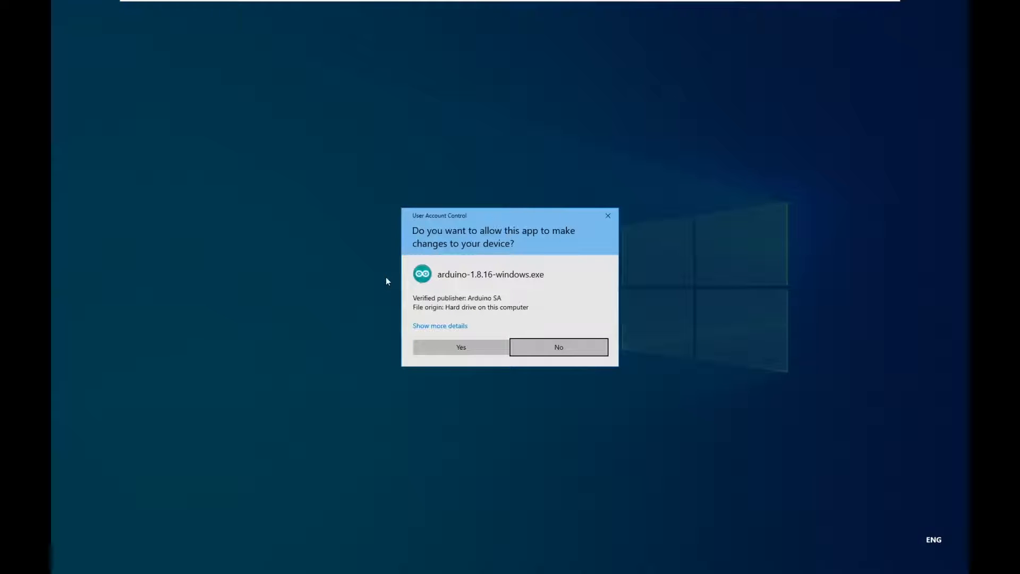
{"action": "left_click", "coordinate": [433, 345]}
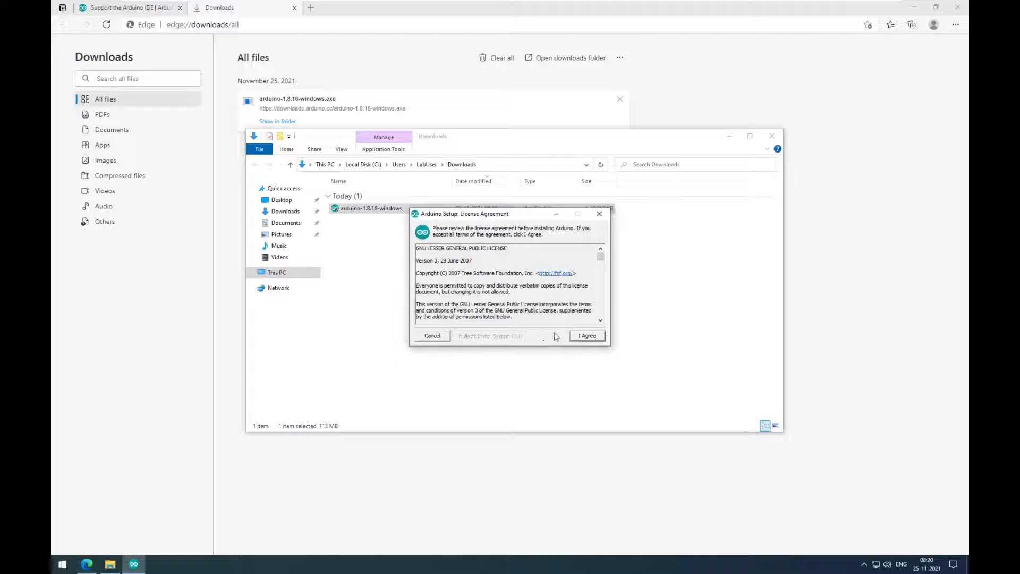
- Accept the licence and install Arduino with all components into C:\Program Files (x86)\Arduino, showing the installation details
{"action": "left_click", "coordinate": [583, 341]}
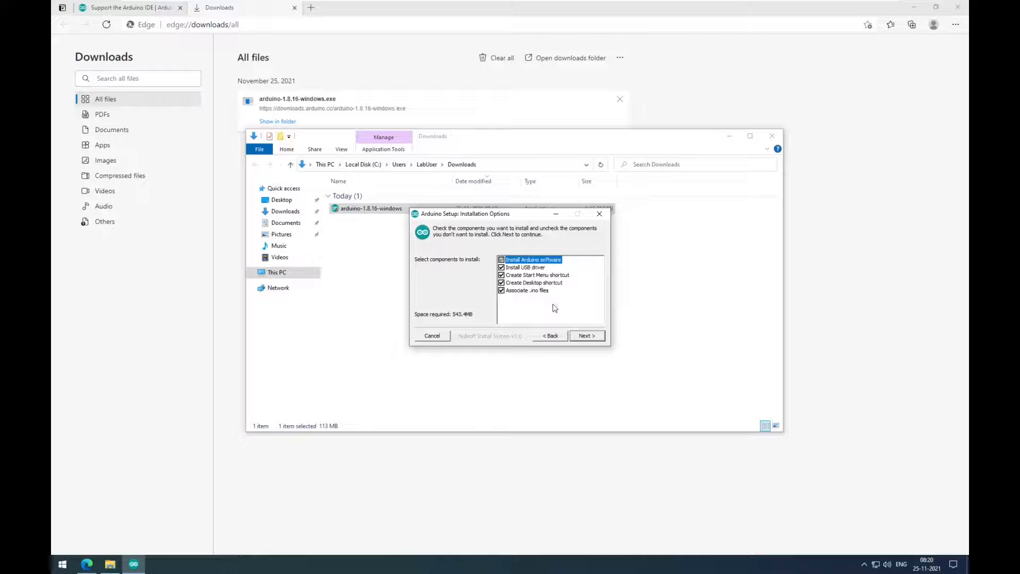
{"action": "left_click", "coordinate": [585, 338]}
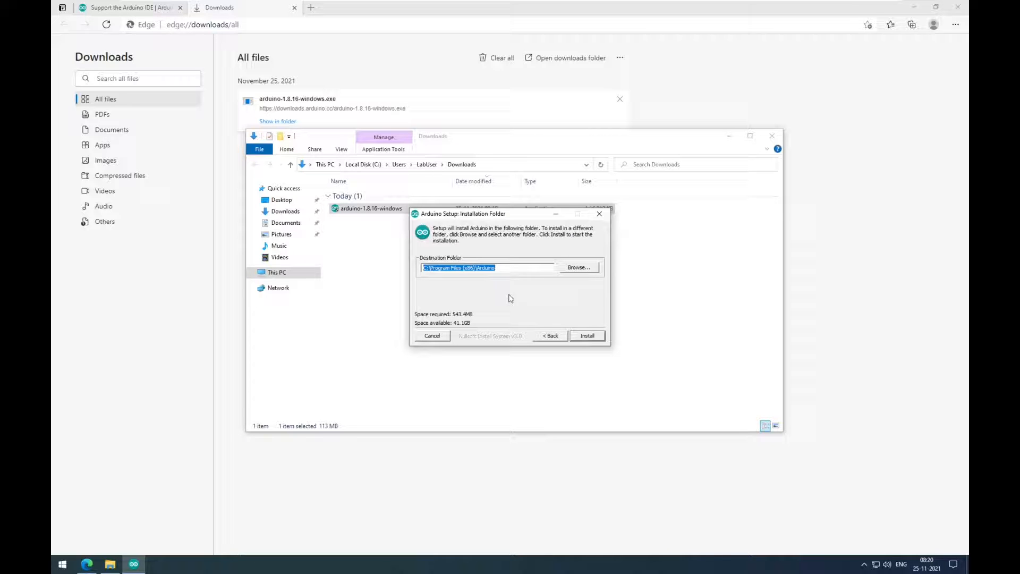
{"action": "left_click", "coordinate": [587, 336]}
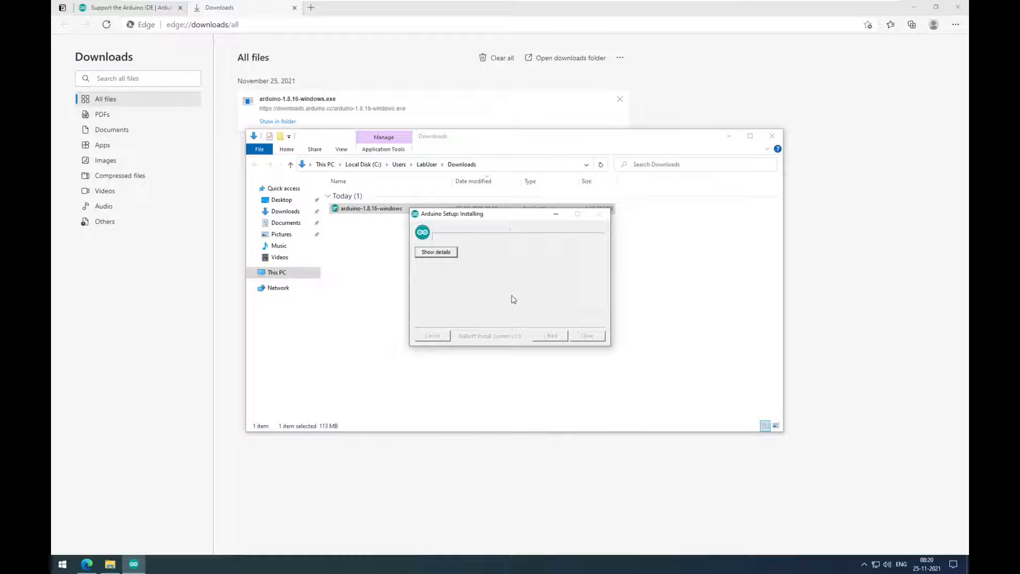
{"action": "left_click", "coordinate": [437, 253]}
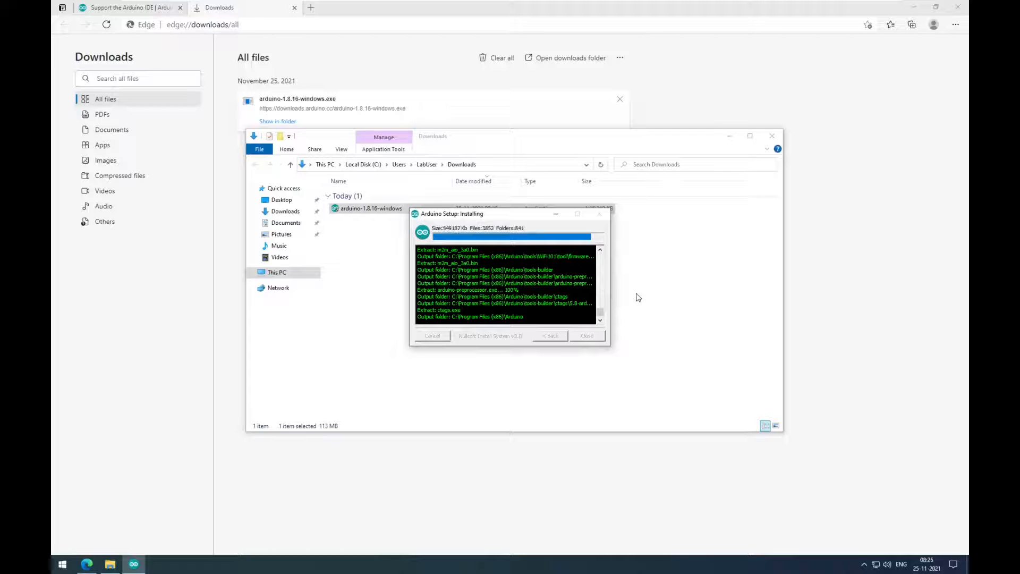
{"action": "left_click", "coordinate": [555, 284]}
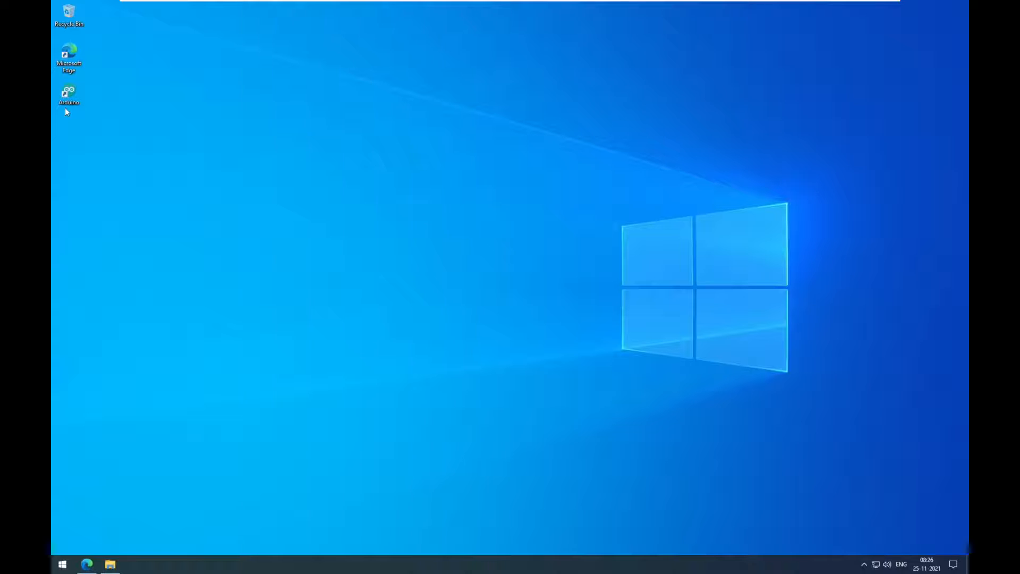
- Launch the Arduino IDE and open the built-in Blink example from 01.Basics
{"action": "double_click", "coordinate": [70, 98]}
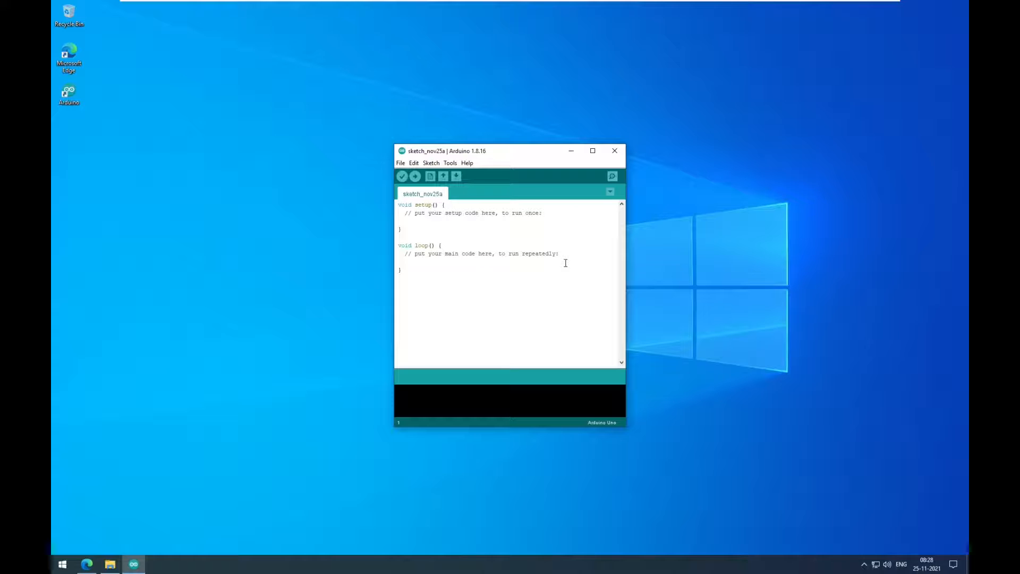
{"action": "left_click", "coordinate": [57, 15]}
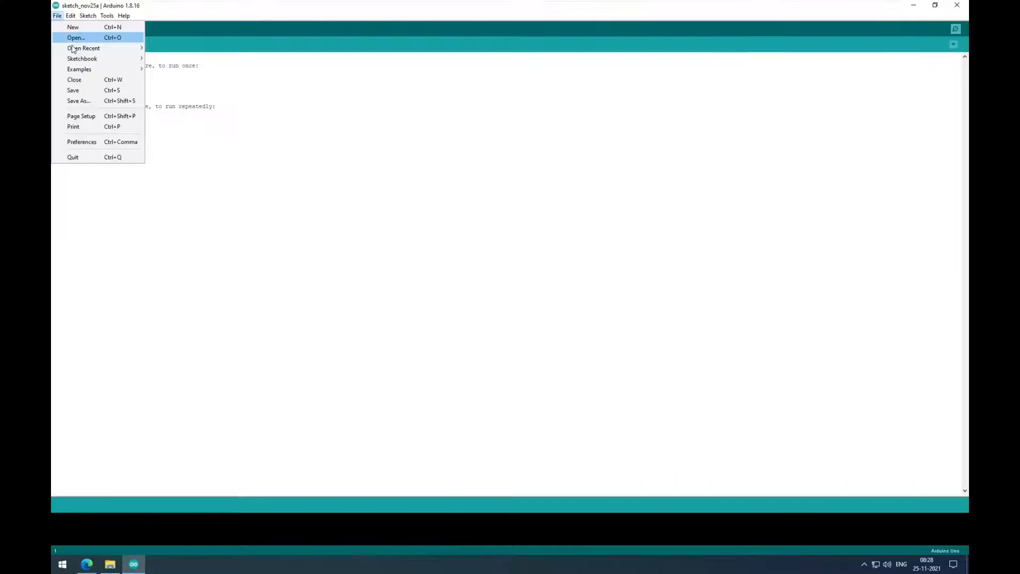
{"action": "mouse_move", "coordinate": [80, 70]}
{"action": "mouse_move", "coordinate": [179, 82]}
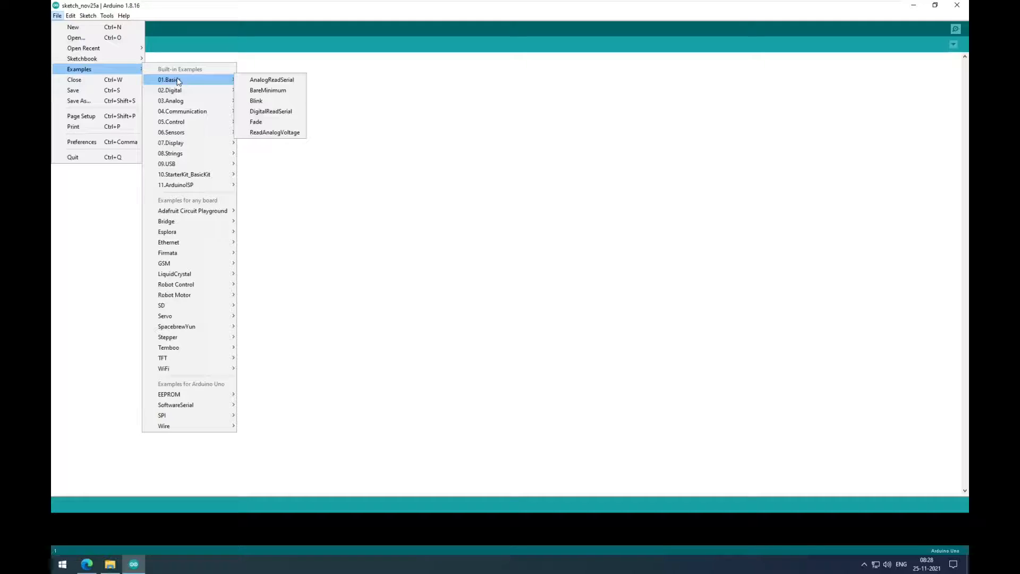
{"action": "left_click", "coordinate": [254, 99]}
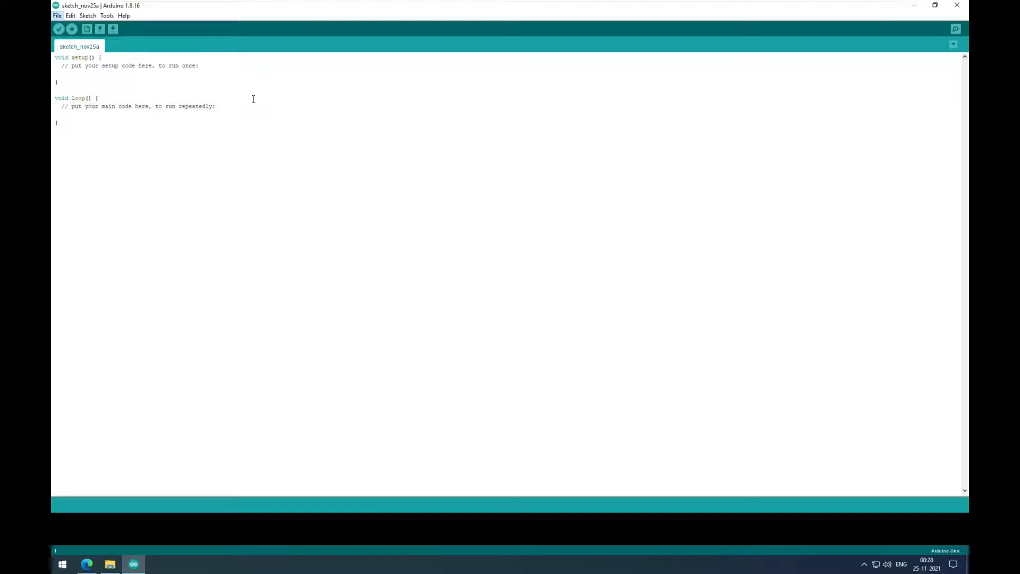
- Examine the Blink sketch's header comments, its on-board LED notes and the LED_BUILTIN argument of pinMode
{"action": "left_click_drag", "start_coordinate": [61, 82], "coordinate": [290, 82]}
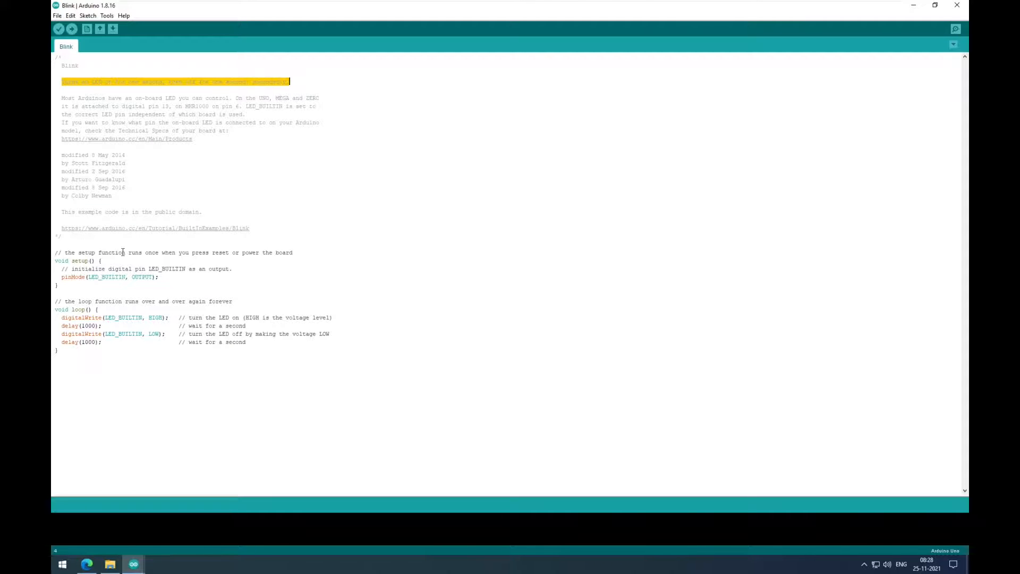
{"action": "left_click", "coordinate": [63, 278]}
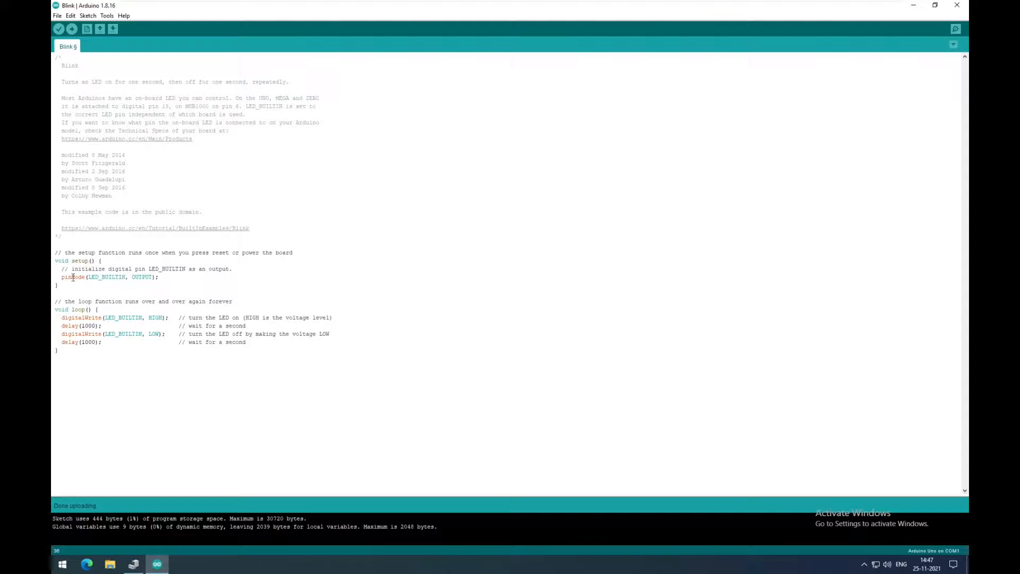
{"action": "double_click", "coordinate": [74, 278]}
{"action": "left_click_drag", "start_coordinate": [96, 277], "coordinate": [130, 278]}
{"action": "double_click", "coordinate": [110, 278]}
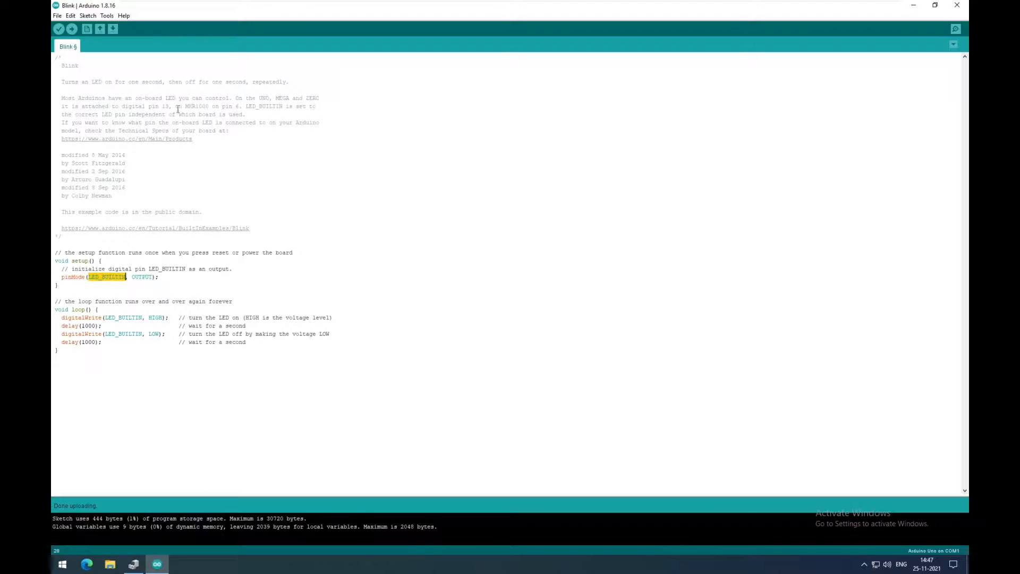
{"action": "left_click_drag", "start_coordinate": [62, 99], "coordinate": [230, 99]}
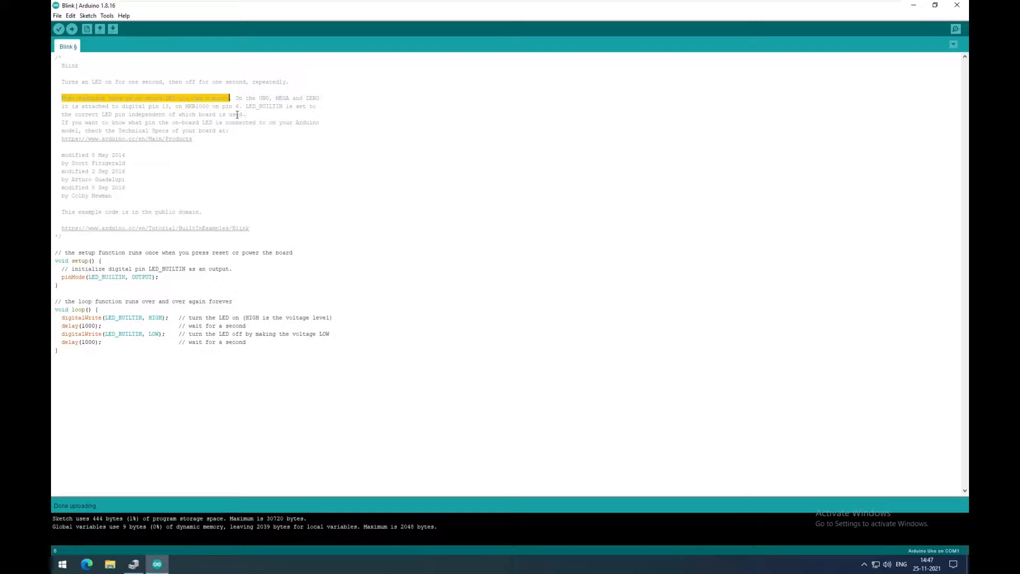
{"action": "mouse_move", "coordinate": [246, 106]}
{"action": "left_mouse_down"}
{"action": "mouse_move", "coordinate": [183, 114]}
{"action": "mouse_move", "coordinate": [246, 114]}
{"action": "left_mouse_up"}
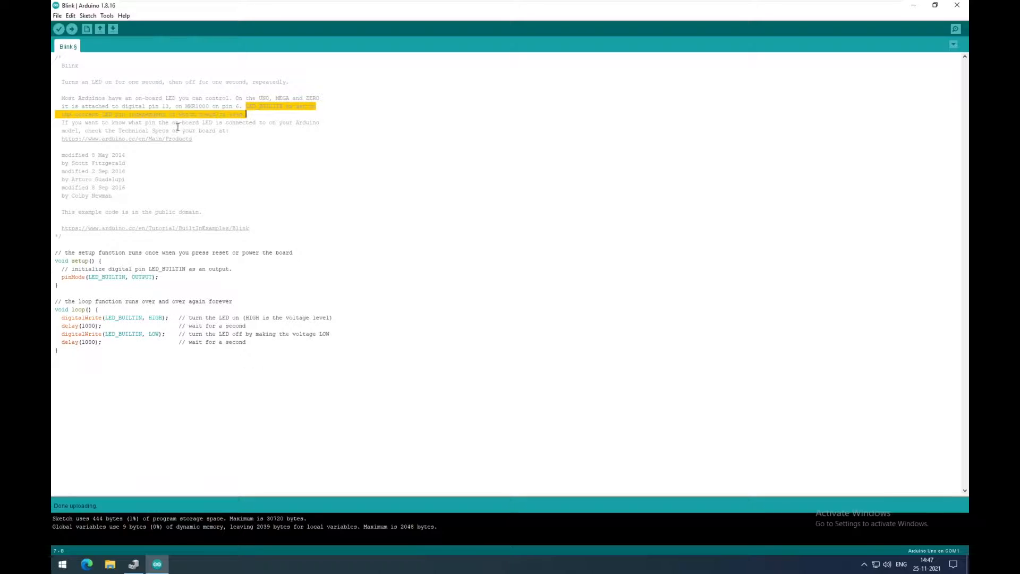
{"action": "left_click_drag", "start_coordinate": [191, 139], "coordinate": [61, 139]}
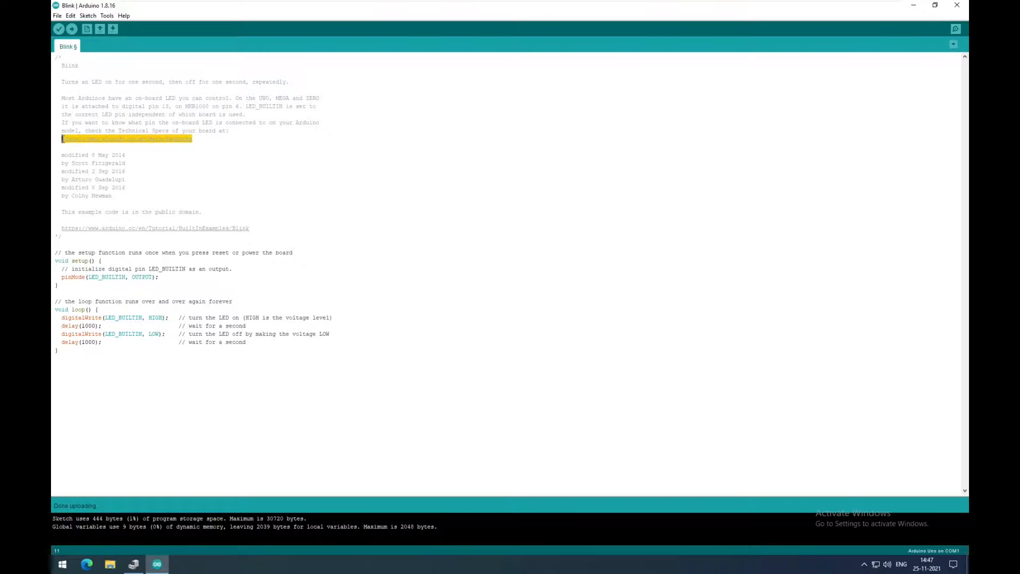
{"action": "left_click", "coordinate": [147, 167]}
- Open the Arduino products link from the sketch comments and view the Arduino Nano store page for the Europe/Africa location
{"action": "left_click", "coordinate": [139, 139]}
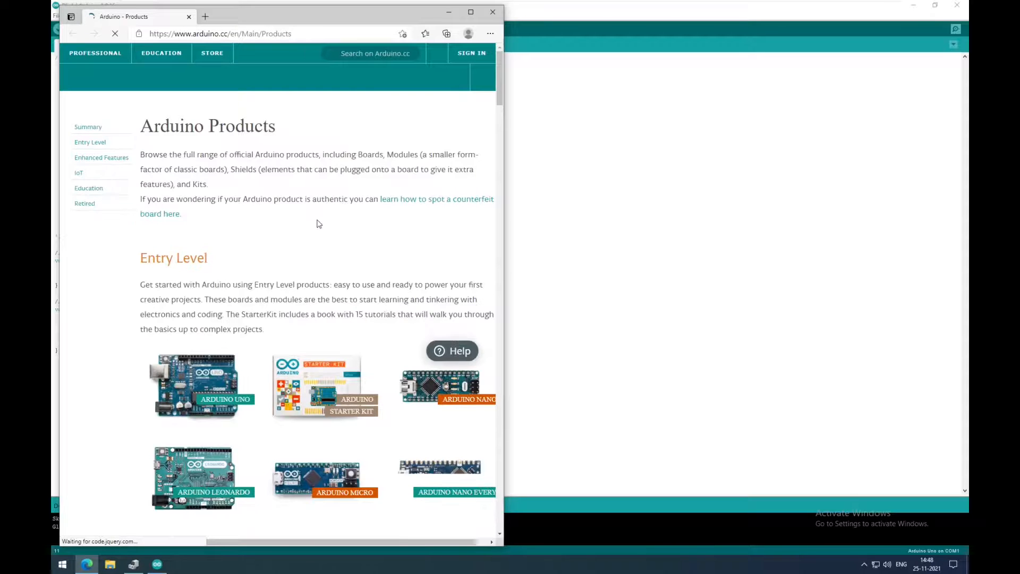
{"action": "scroll", "coordinate": [315, 232], "scroll_direction": "down", "scroll_amount": 4}
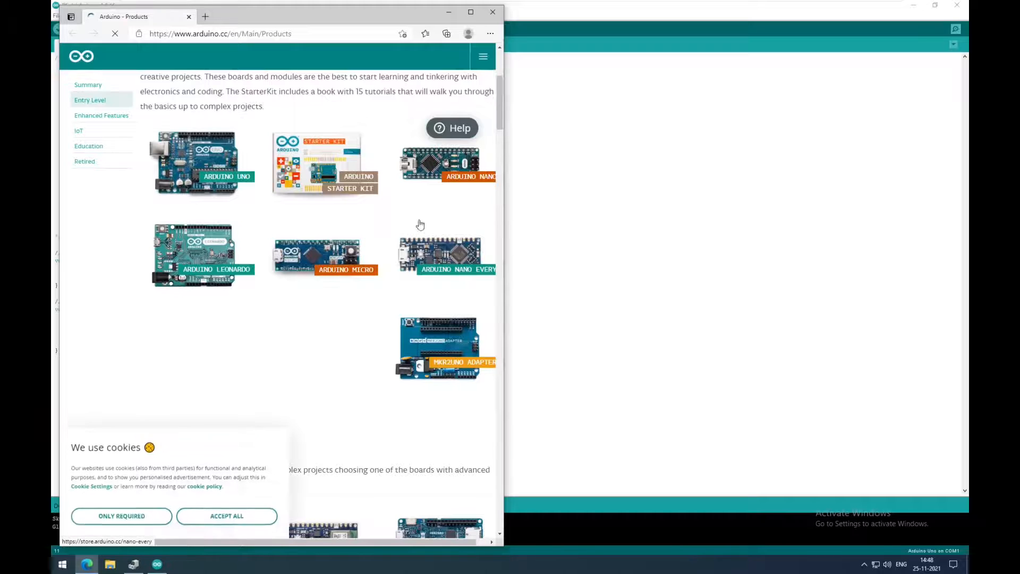
{"action": "left_click", "coordinate": [436, 164]}
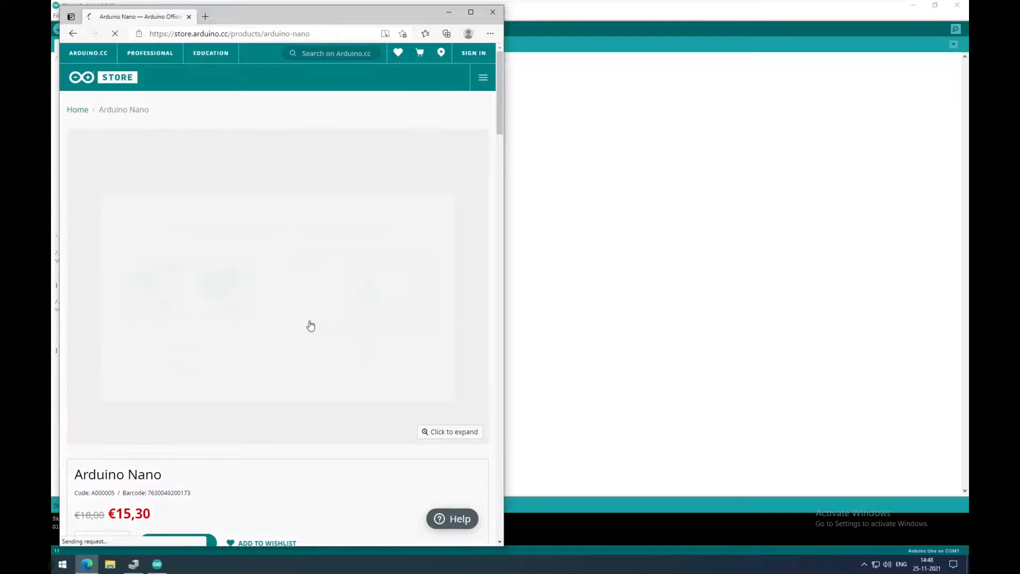
{"action": "scroll", "coordinate": [311, 326], "scroll_direction": "down", "scroll_amount": 5}
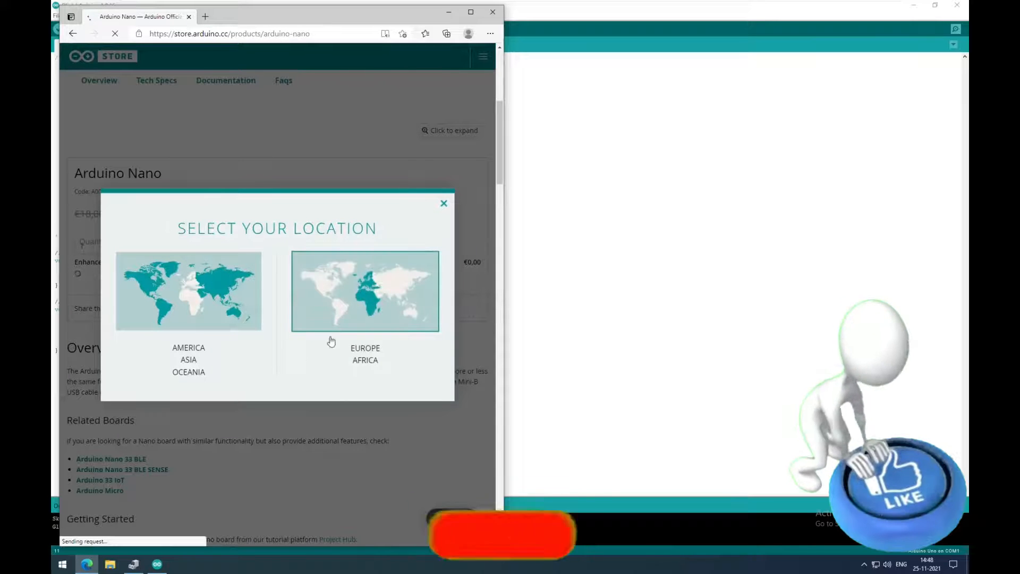
{"action": "left_click", "coordinate": [381, 253]}
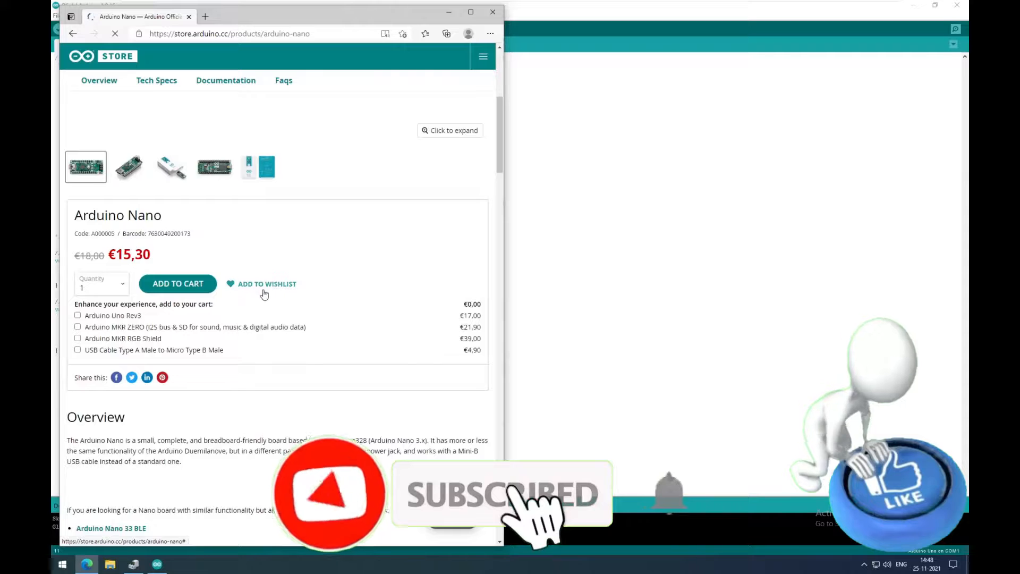
- Accept all cookies on the Arduino Nano store page and examine the board's tech specs and pinout diagram
{"action": "scroll", "coordinate": [304, 336], "scroll_direction": "down", "scroll_amount": 5}
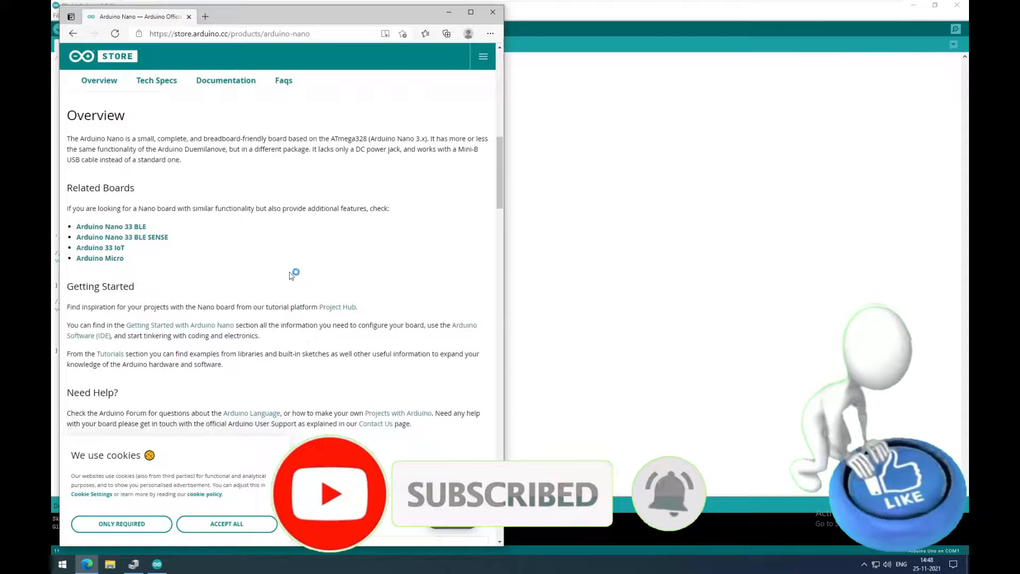
{"action": "left_click", "coordinate": [157, 82]}
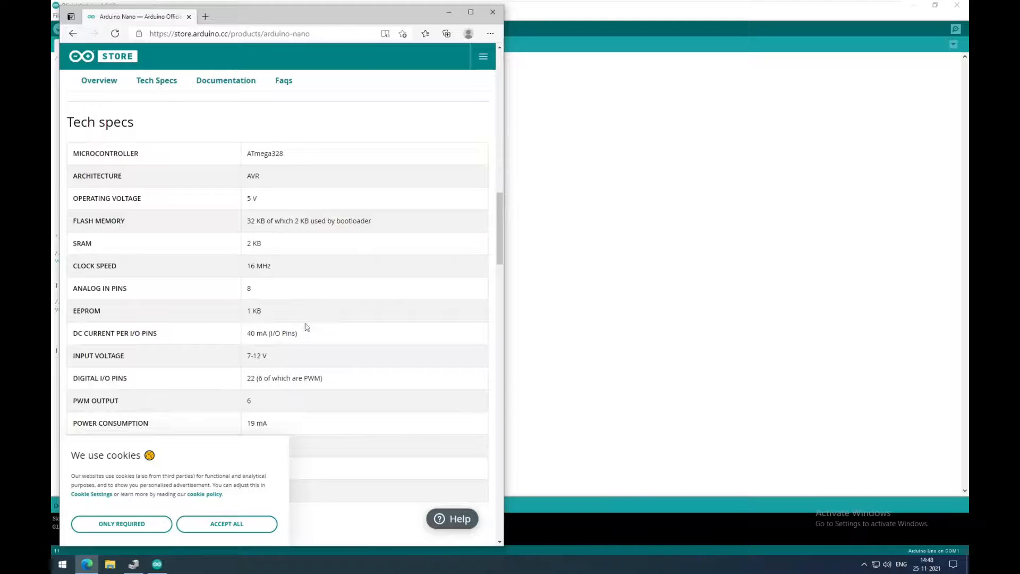
{"action": "left_click", "coordinate": [233, 538]}
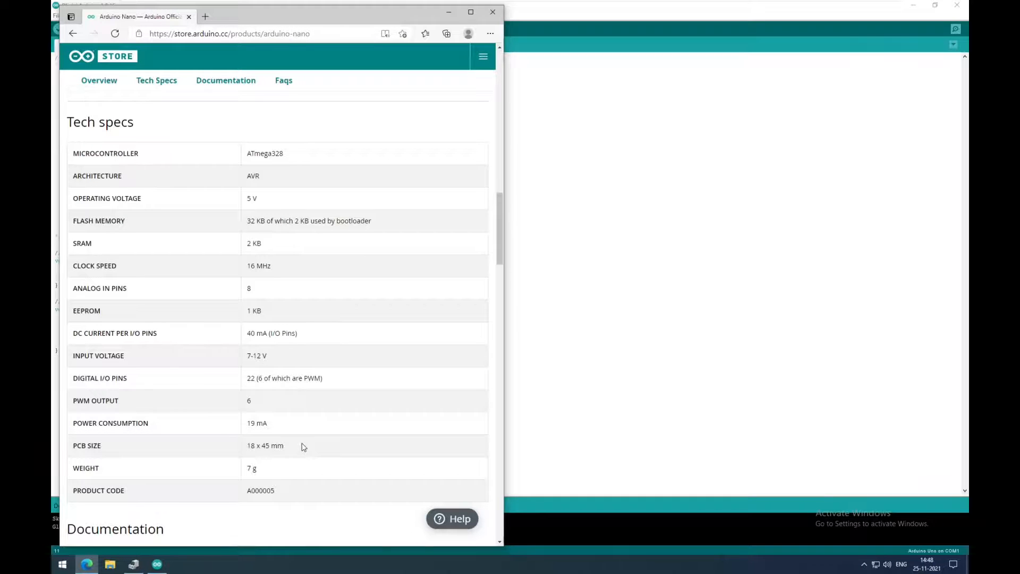
{"action": "scroll", "coordinate": [304, 447], "scroll_direction": "down", "scroll_amount": 3}
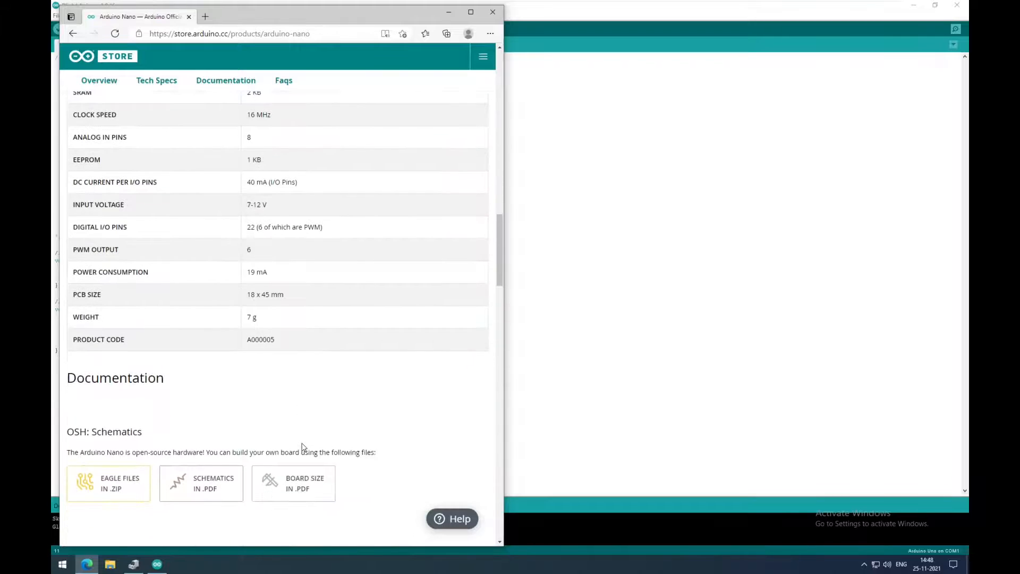
{"action": "scroll", "coordinate": [304, 447], "scroll_direction": "down", "scroll_amount": 9}
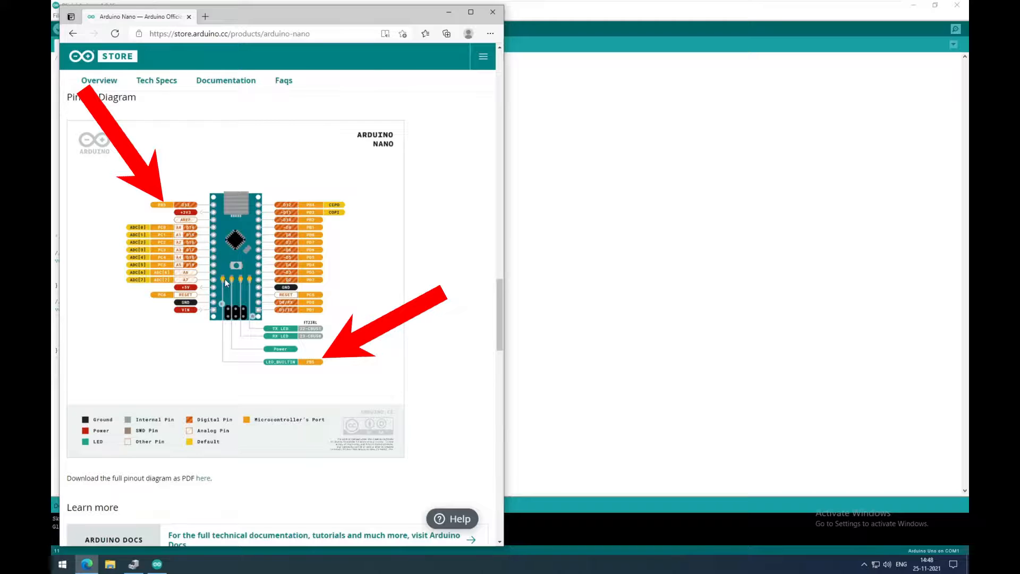
{"action": "scroll", "coordinate": [250, 382], "scroll_direction": "up", "scroll_amount": 3}
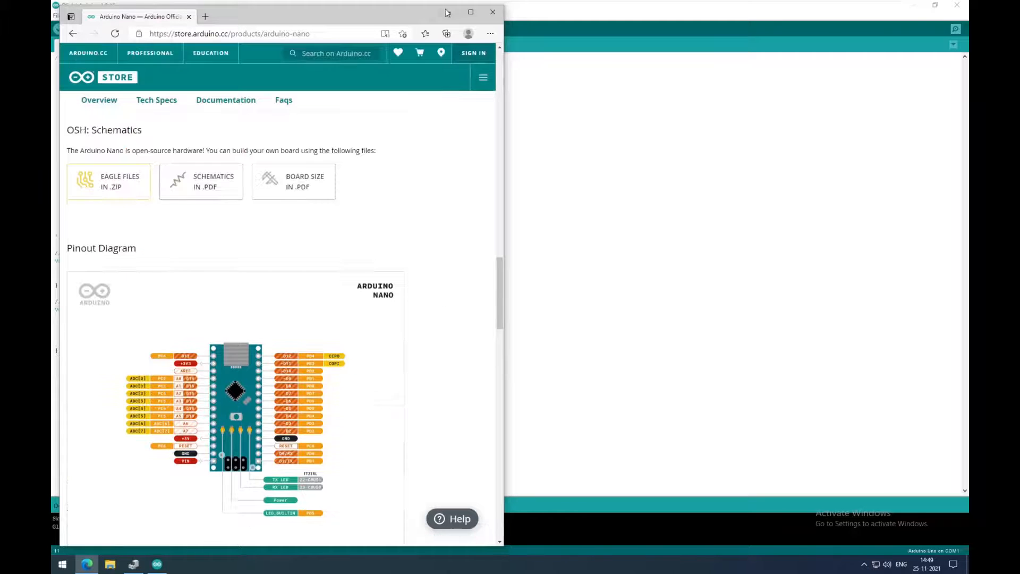
{"action": "left_click", "coordinate": [446, 12]}
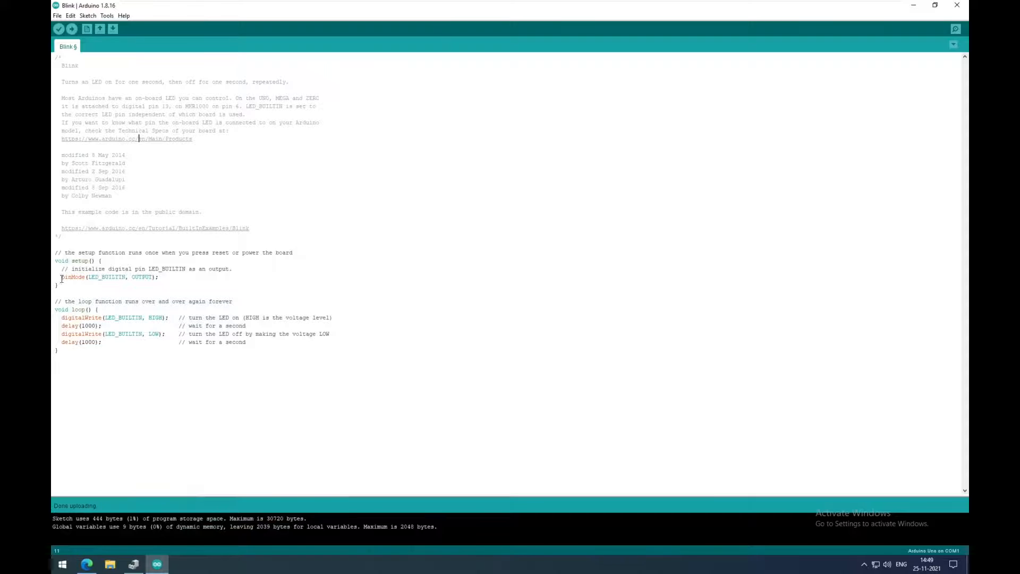
- Examine the Blink sketch's pinMode call in setup and the digitalWrite HIGH/LOW and delay calls in loop
{"action": "left_click_drag", "start_coordinate": [62, 278], "coordinate": [158, 277]}
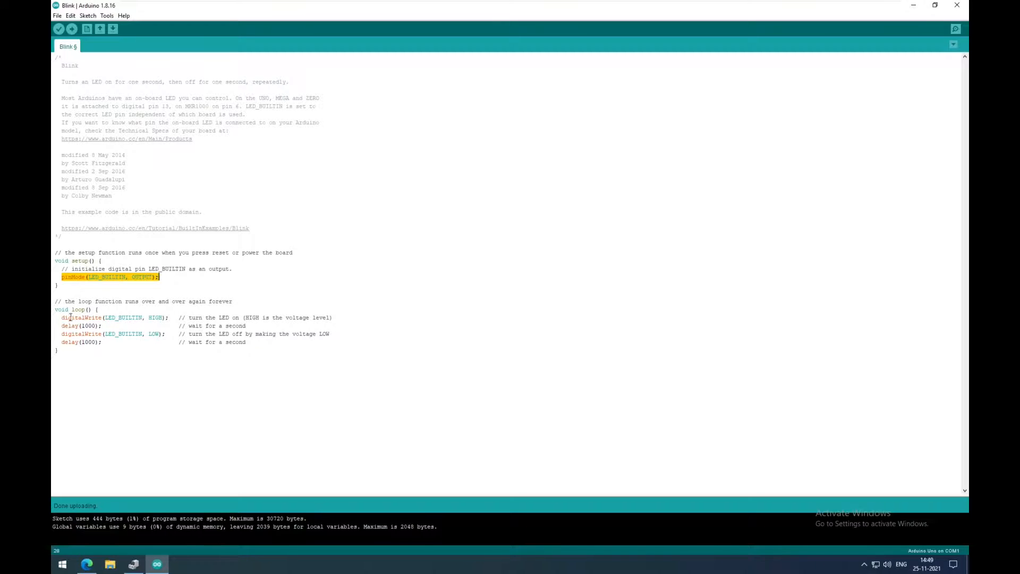
{"action": "left_click_drag", "start_coordinate": [62, 317], "coordinate": [156, 319]}
{"action": "double_click", "coordinate": [156, 318]}
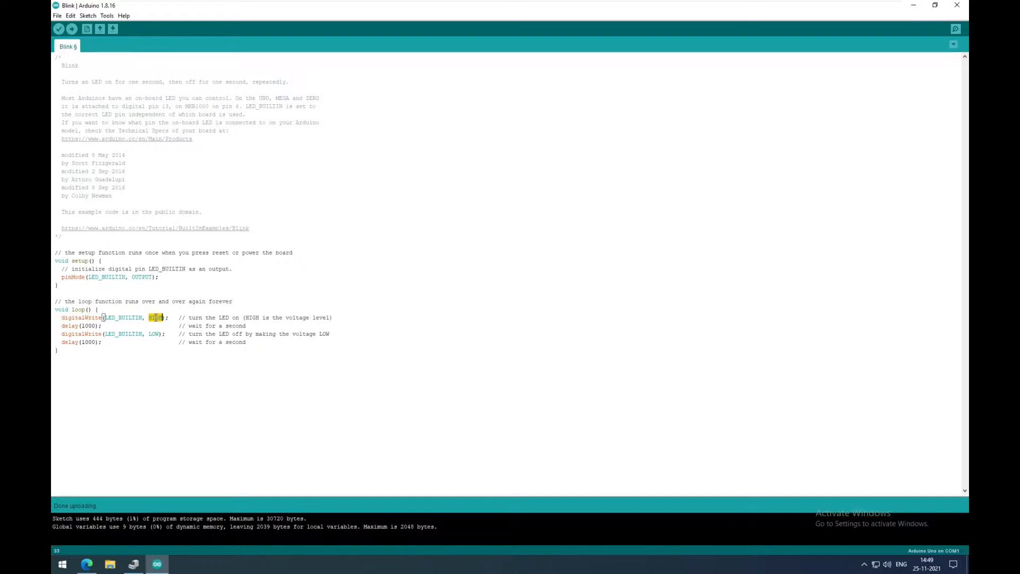
{"action": "double_click", "coordinate": [90, 325]}
{"action": "double_click", "coordinate": [154, 334]}
{"action": "left_click", "coordinate": [109, 344]}
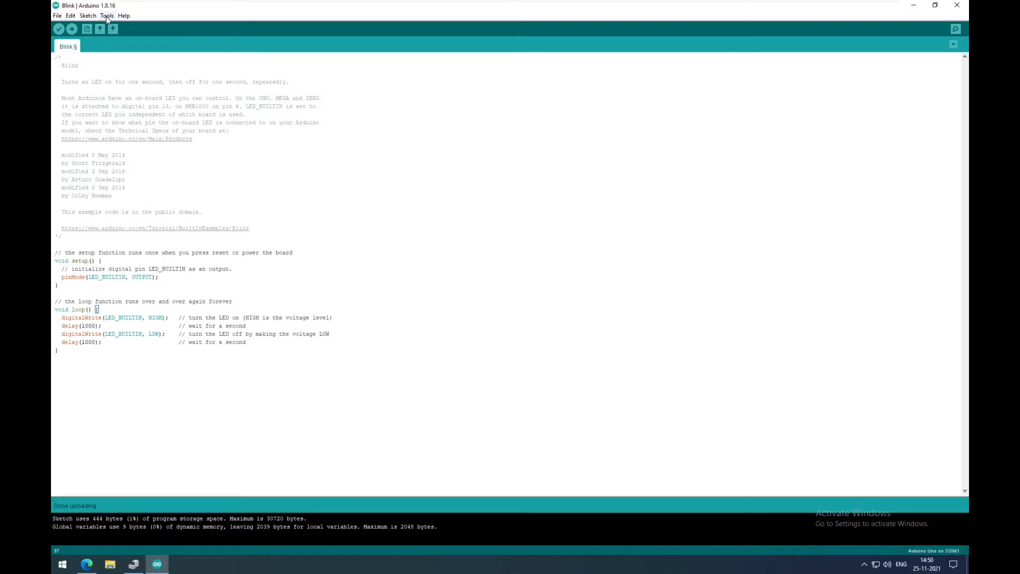
- Set the board to Arduino Nano and its processor to ATmega328P (Old Bootloader)
{"action": "left_click", "coordinate": [107, 16]}
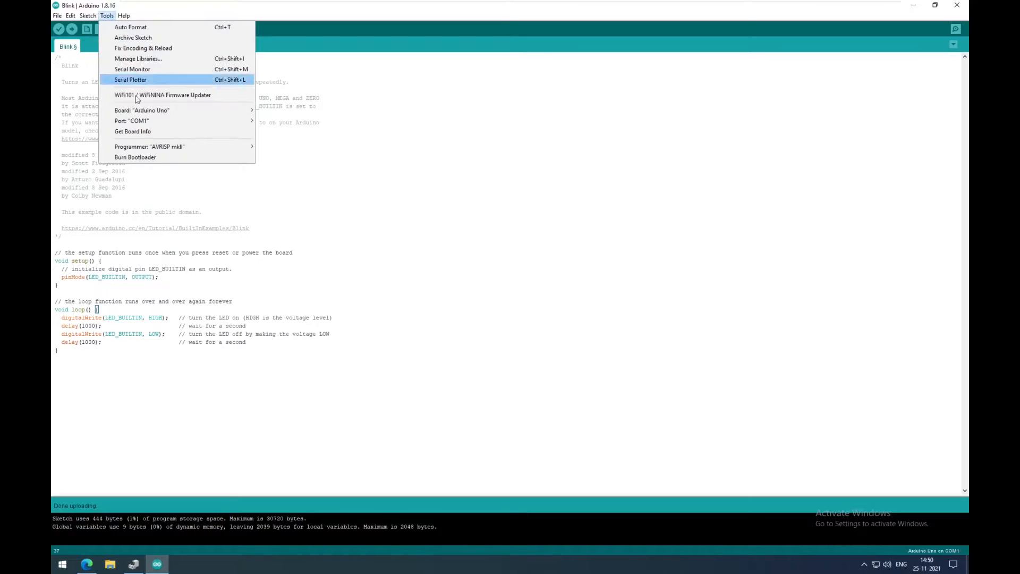
{"action": "mouse_move", "coordinate": [143, 122]}
{"action": "mouse_move", "coordinate": [171, 112]}
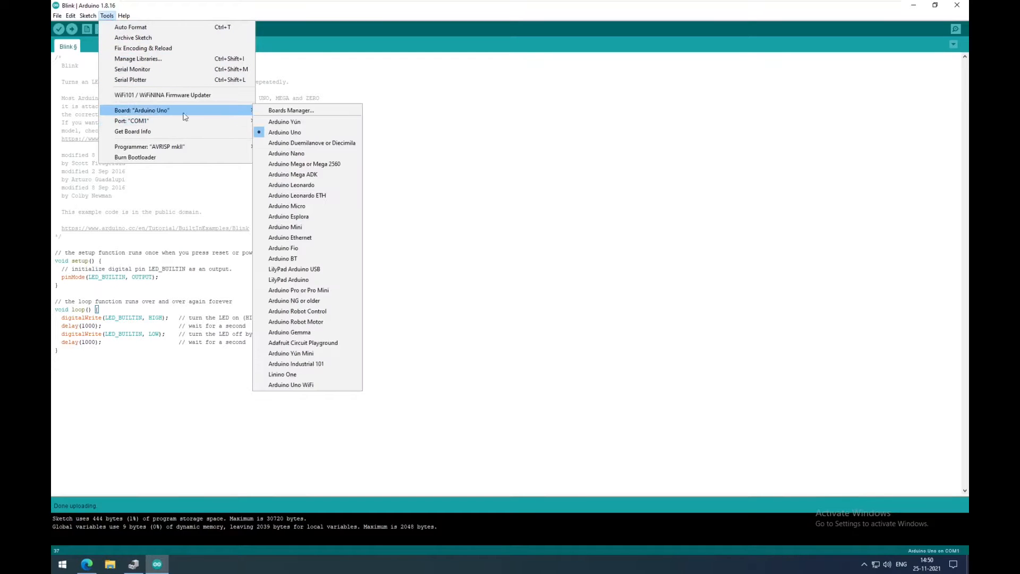
{"action": "left_click", "coordinate": [287, 153]}
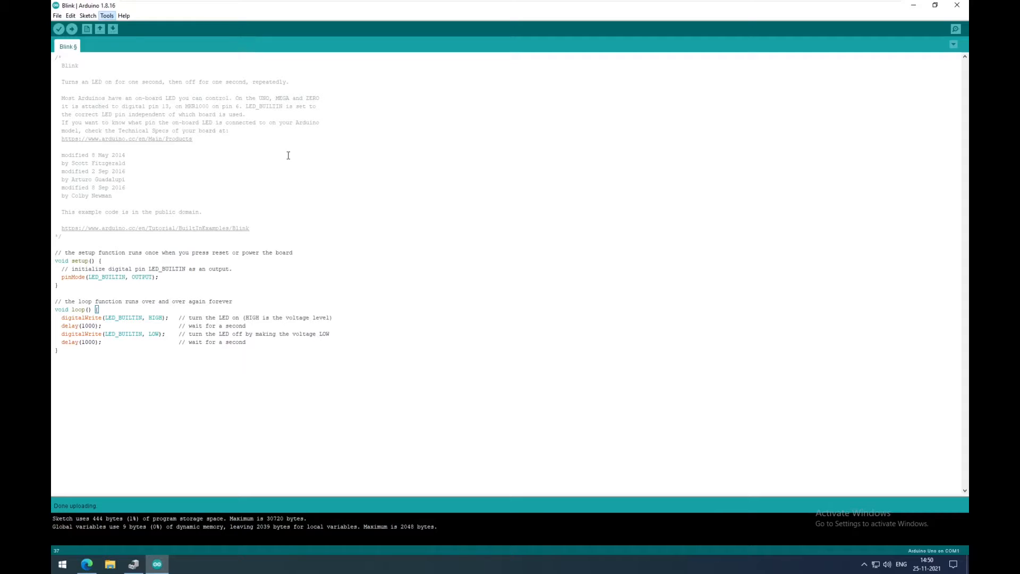
{"action": "left_click", "coordinate": [108, 15]}
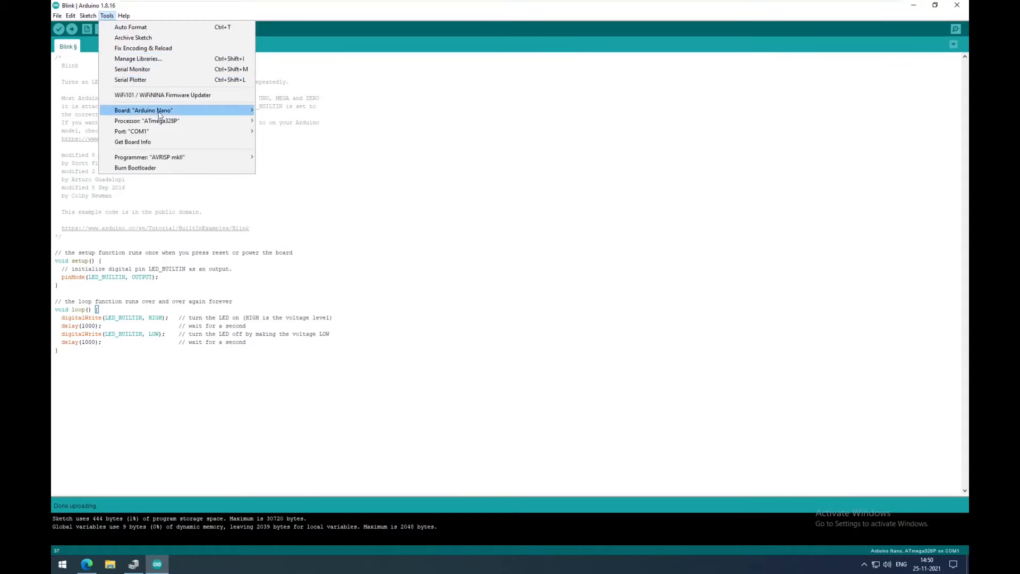
{"action": "mouse_move", "coordinate": [163, 122]}
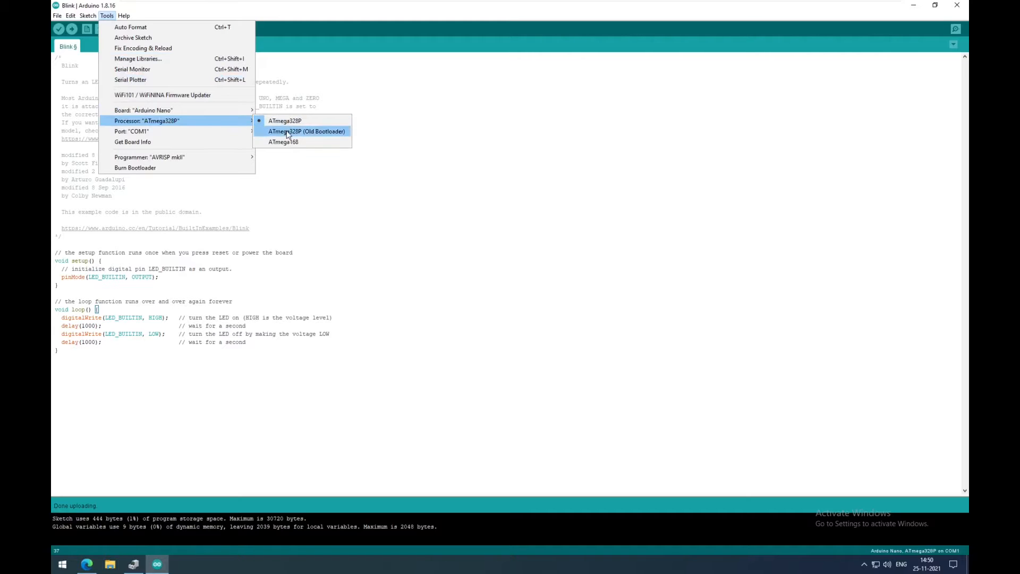
{"action": "left_click", "coordinate": [287, 133]}
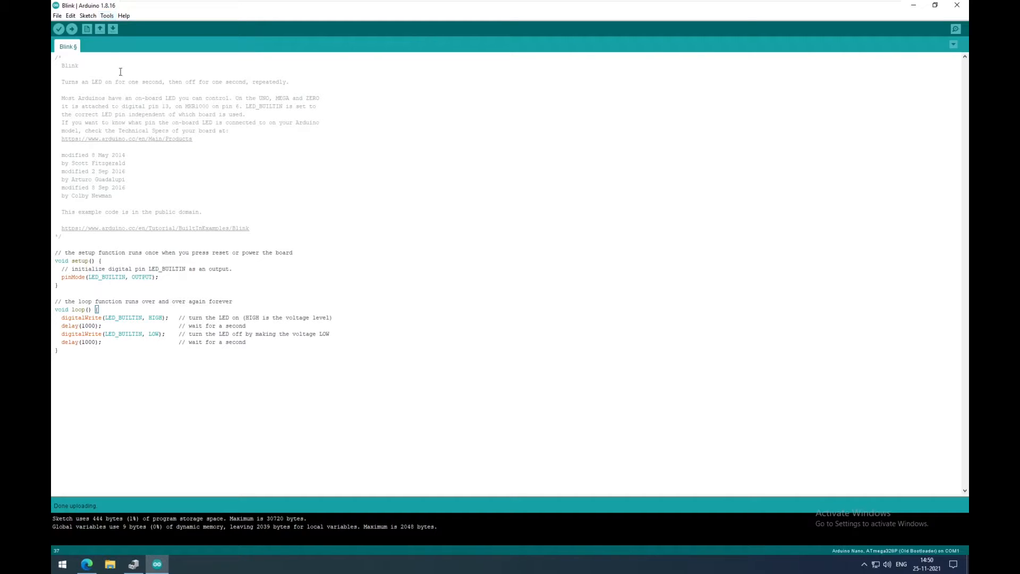
- Select serial port COM1 and upload the Blink sketch to the Arduino Nano
{"action": "left_click", "coordinate": [107, 16]}
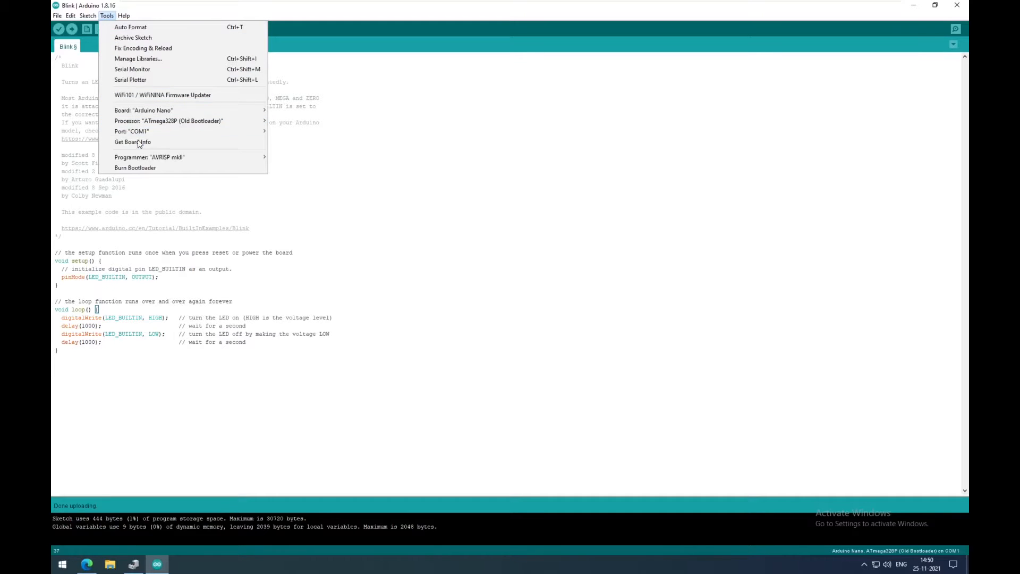
{"action": "mouse_move", "coordinate": [138, 133]}
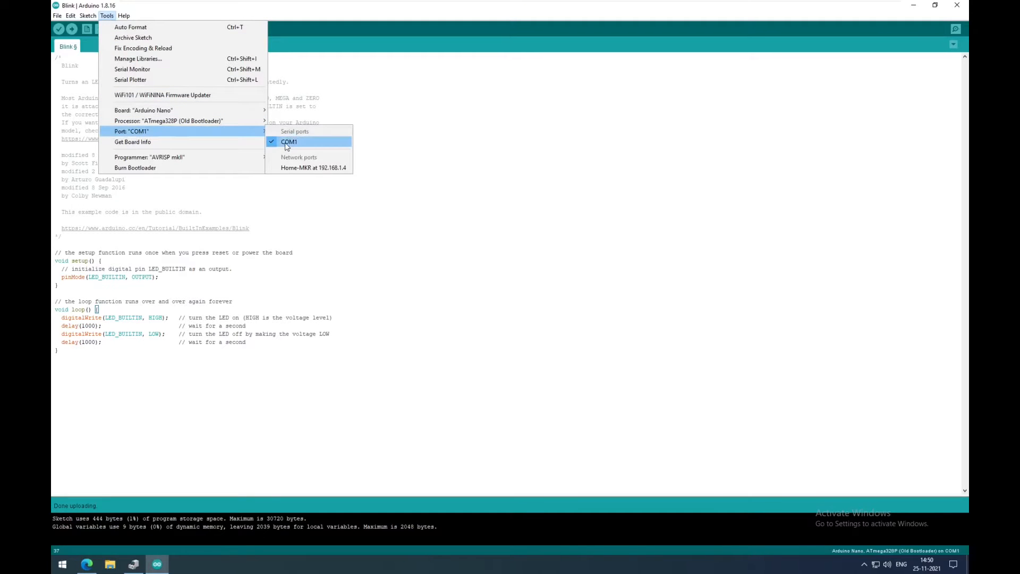
{"action": "left_click", "coordinate": [287, 143]}
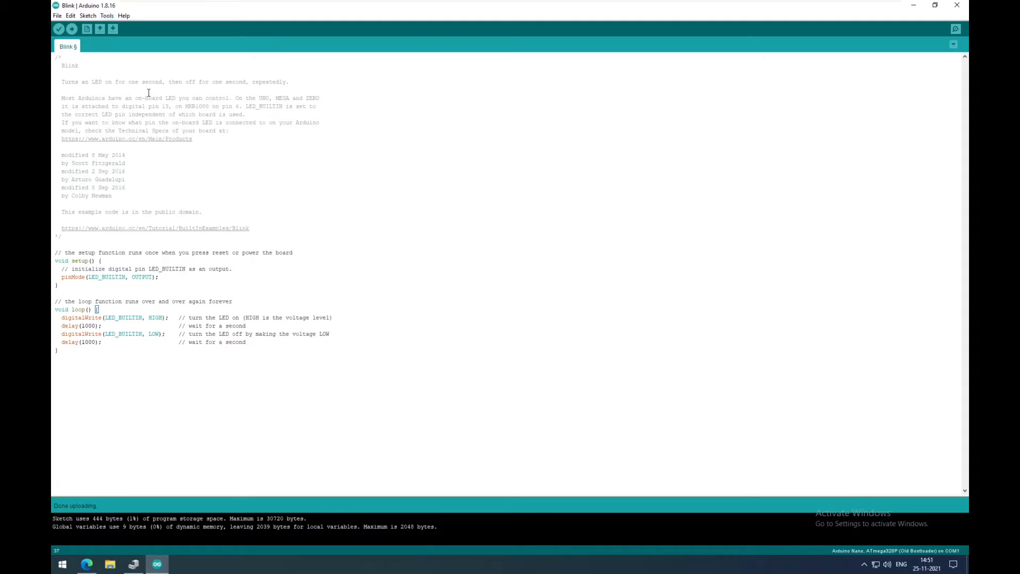
{"action": "left_click", "coordinate": [72, 29]}
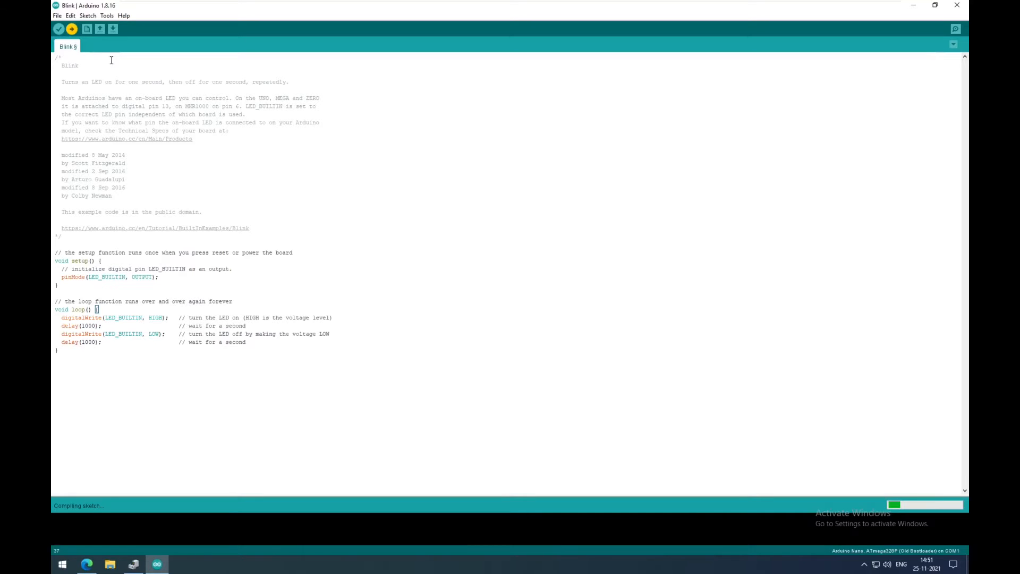